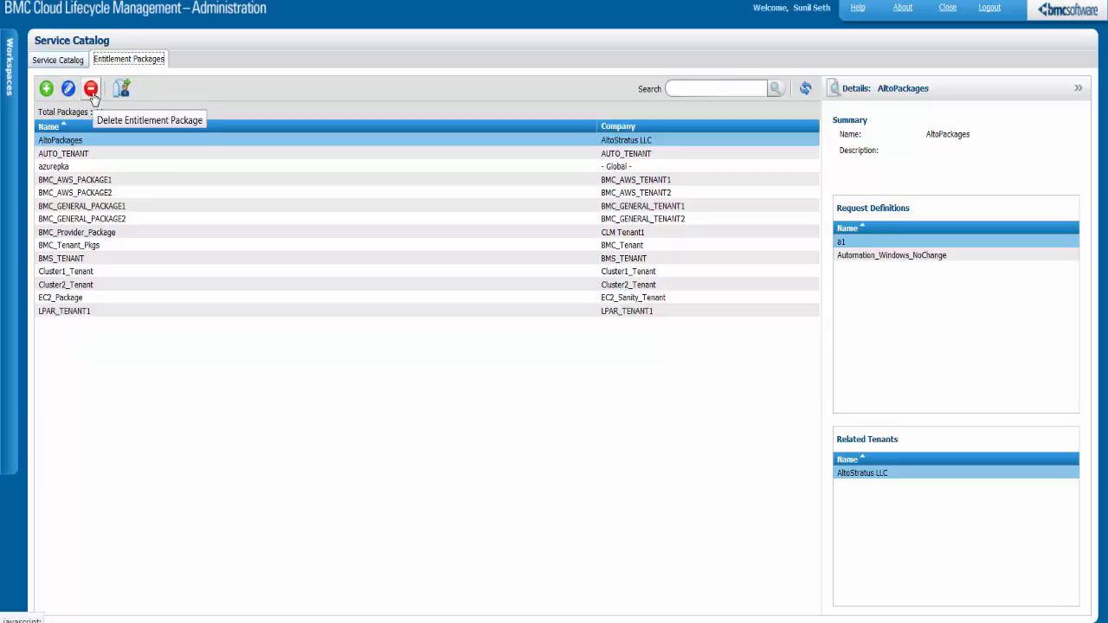
# Start a new entitlement package named Demo for the company Demo, with DemoGroup as its package group
pyautogui.click(47, 89)
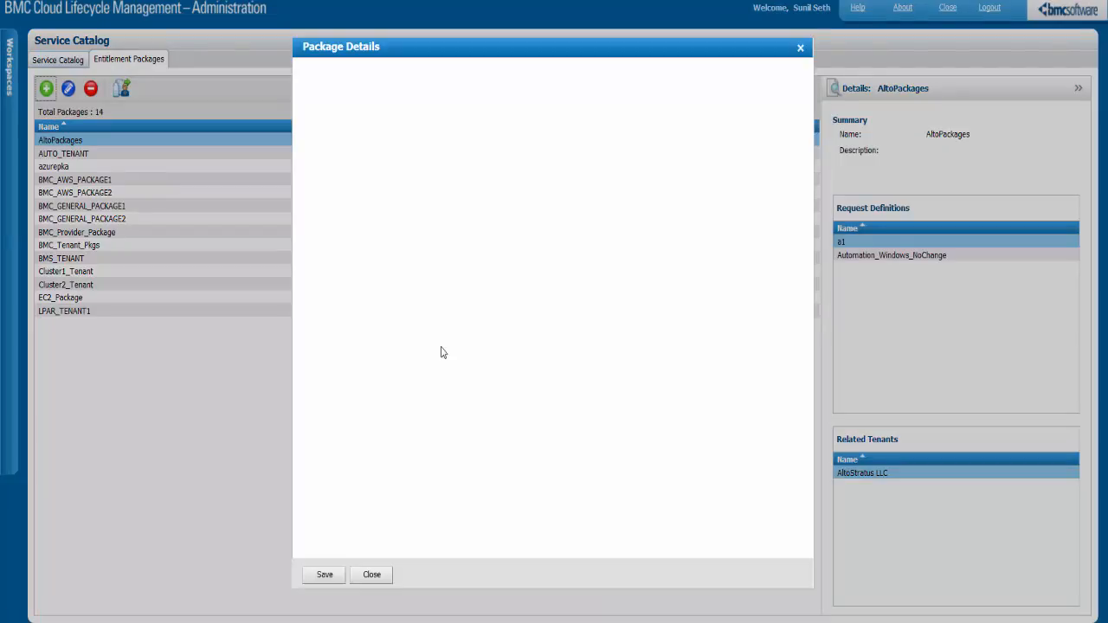
pyautogui.click(411, 81)
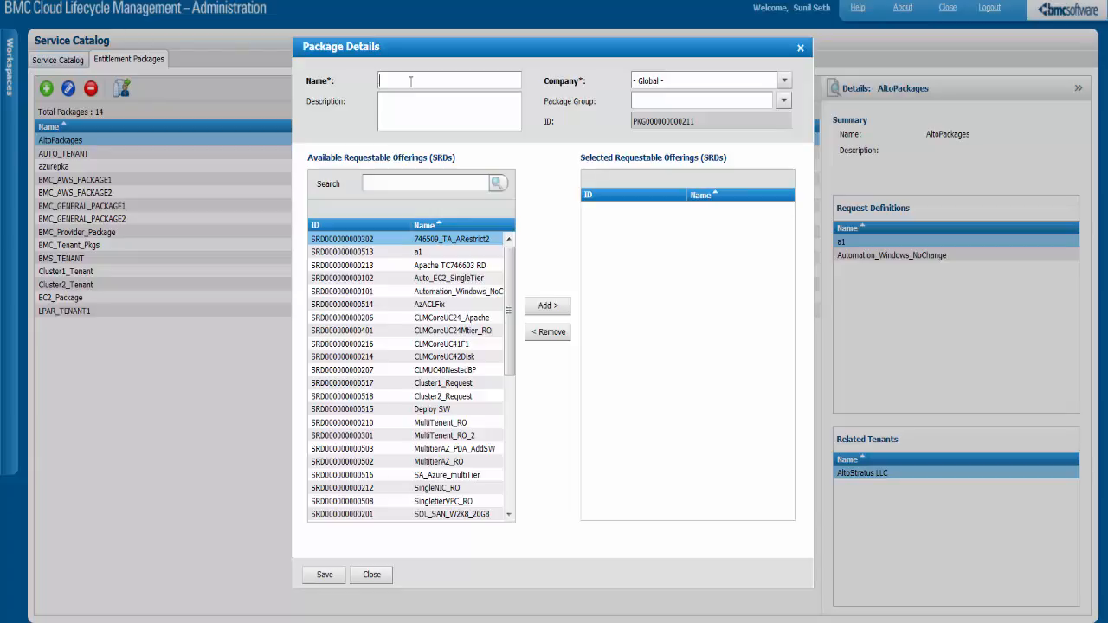
pyautogui.write('Demo')
pyautogui.click(783, 84)
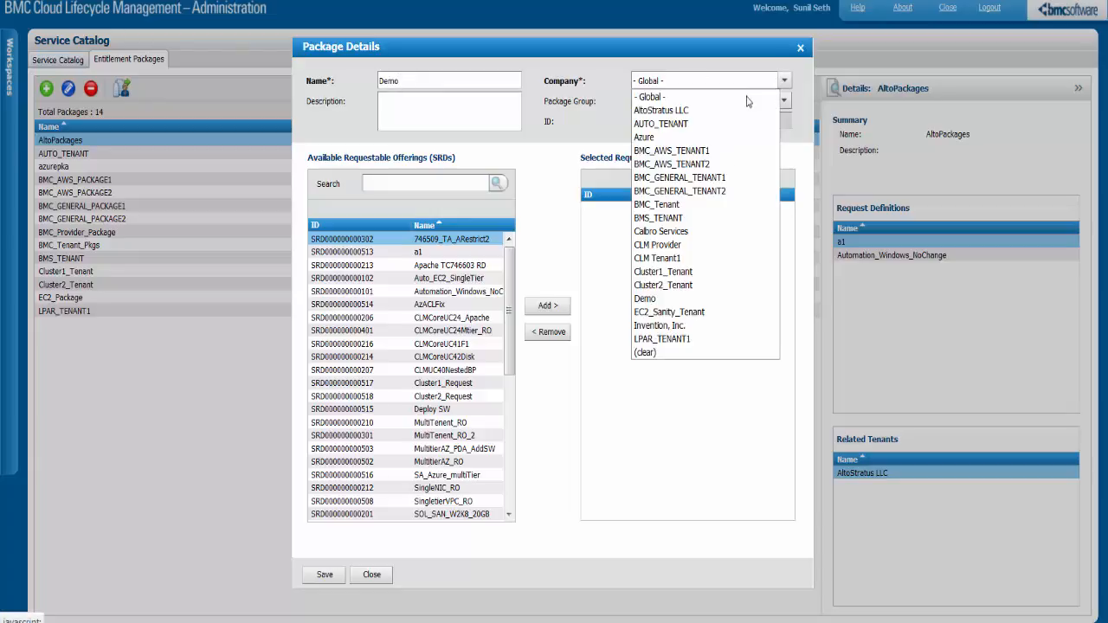
pyautogui.click(646, 300)
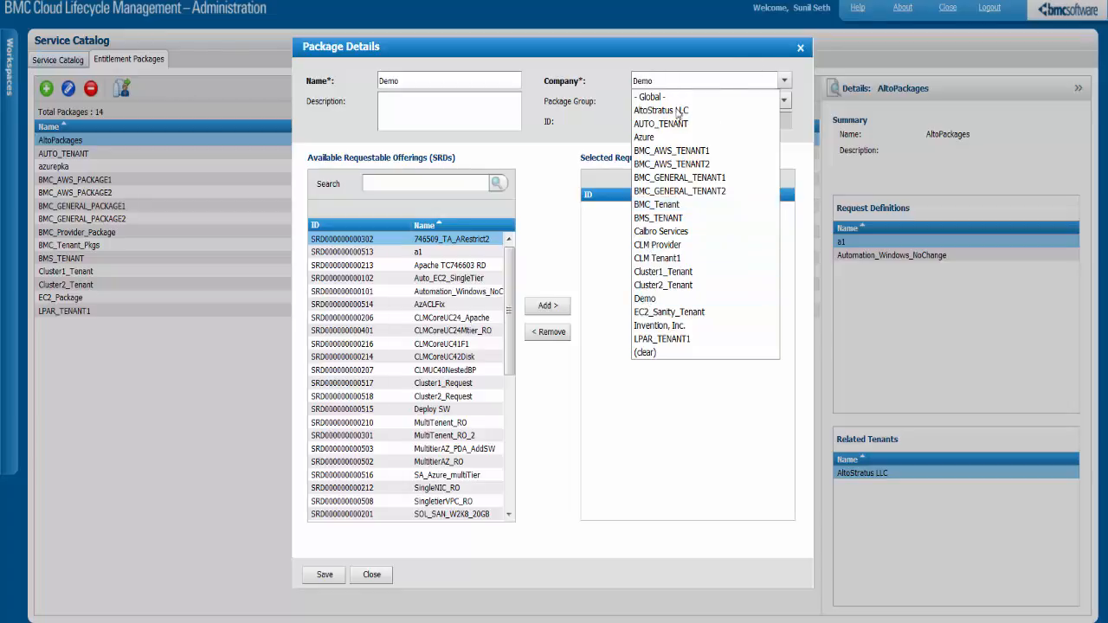
pyautogui.click(619, 140)
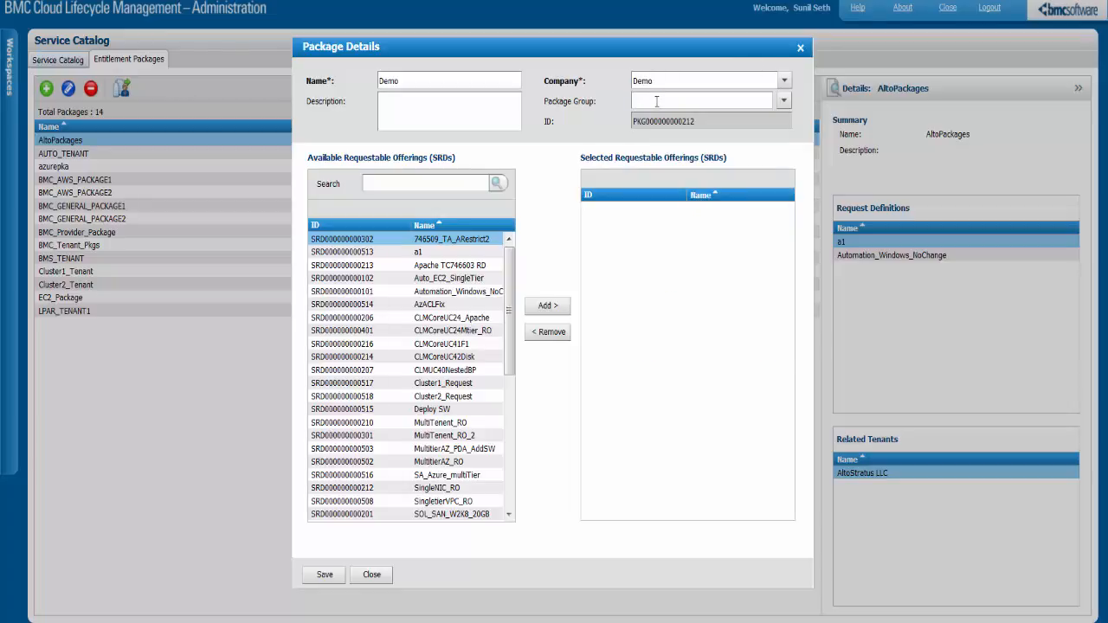
pyautogui.click(657, 101)
pyautogui.write('DemoGroup')
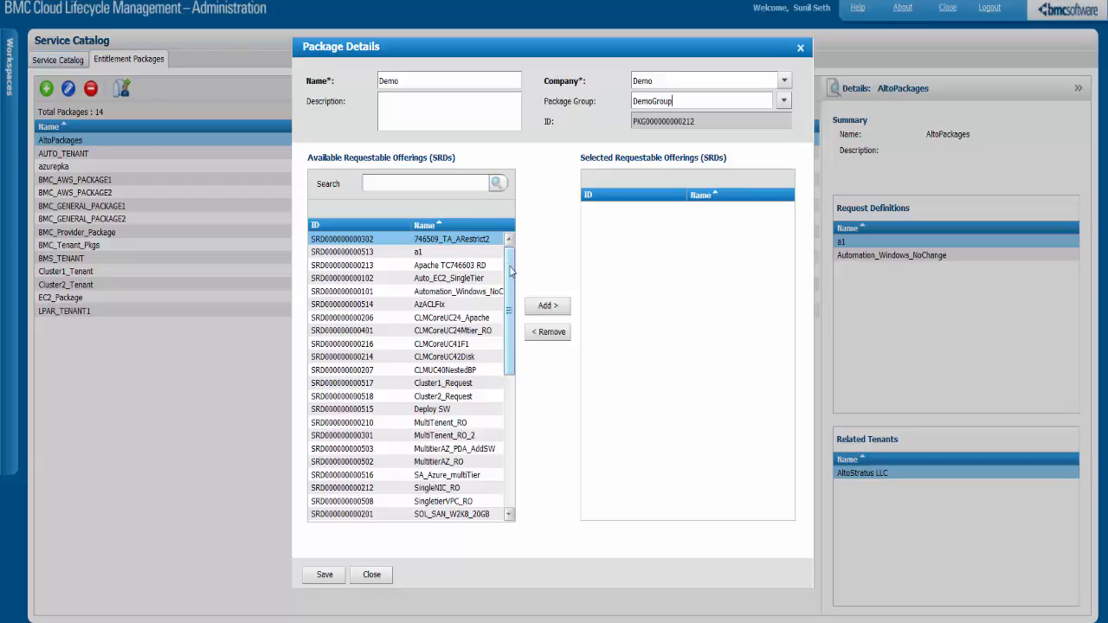
# Add the requestable offerings UC3_ModifyCPU_PD and 746509_TA_ARestrict2 to the Demo package, save it and select it in the package list
pyautogui.moveTo(510, 271); pyautogui.dragTo(520, 438)
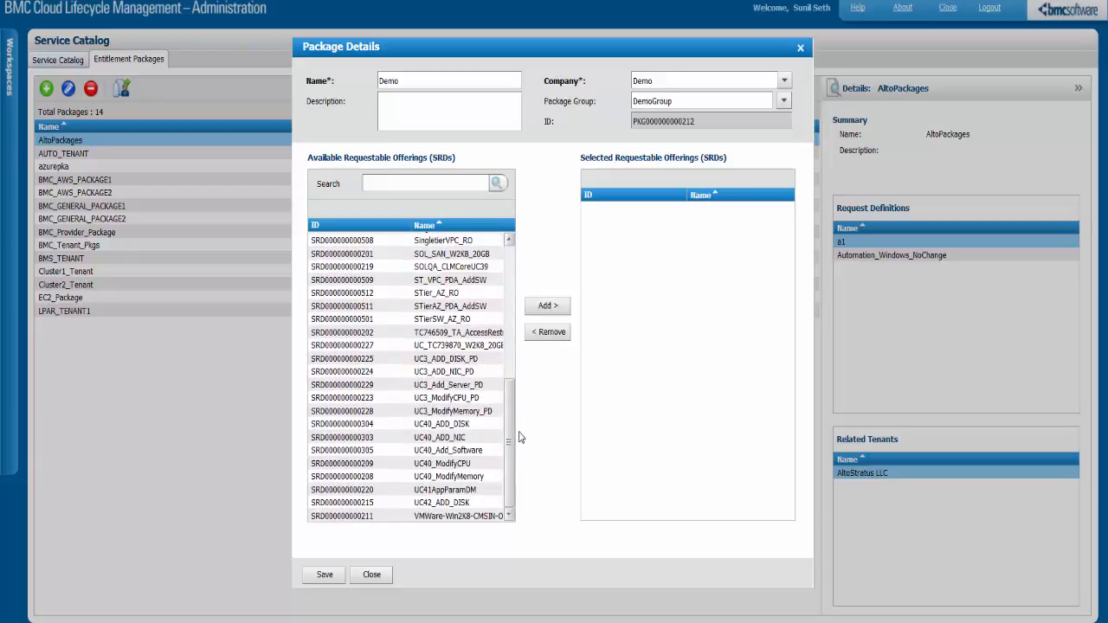
pyautogui.click(474, 399)
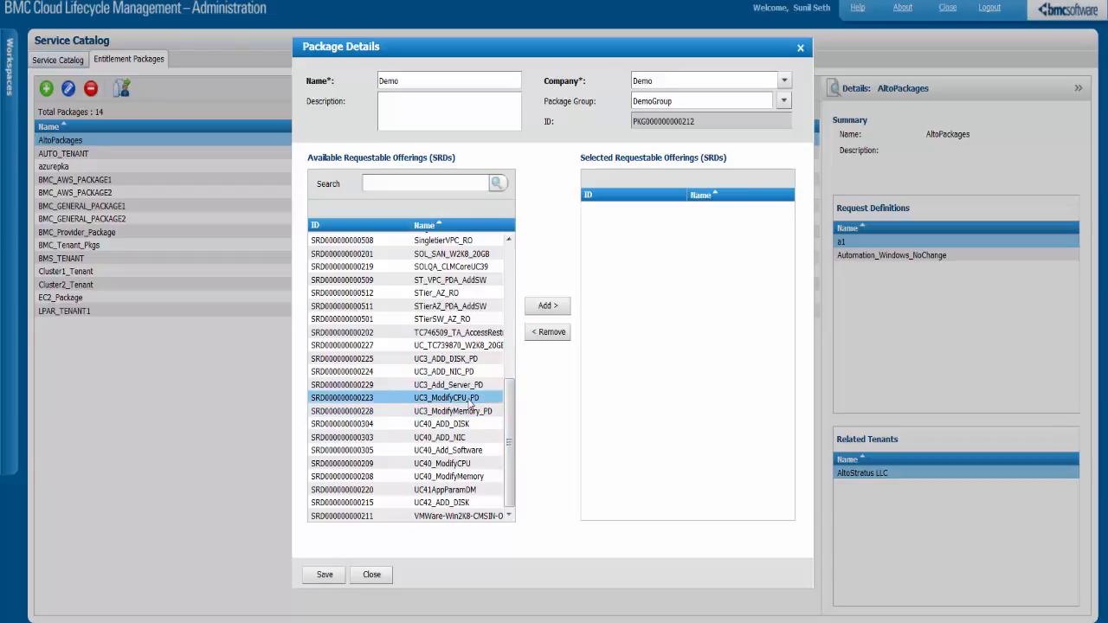
pyautogui.click(546, 308)
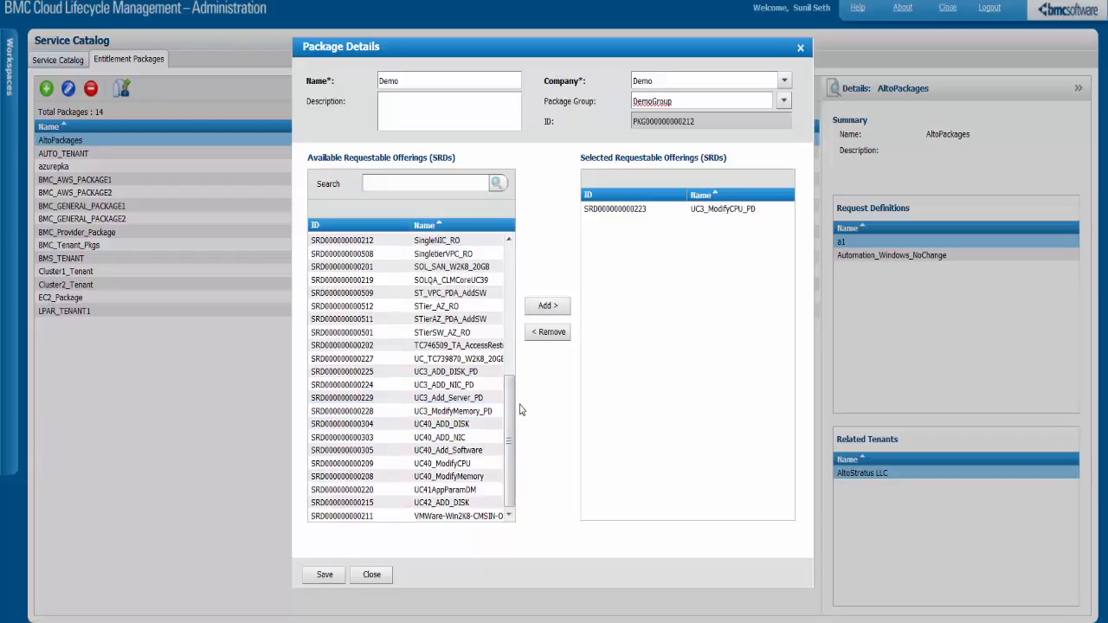
pyautogui.moveTo(509, 440); pyautogui.dragTo(518, 277)
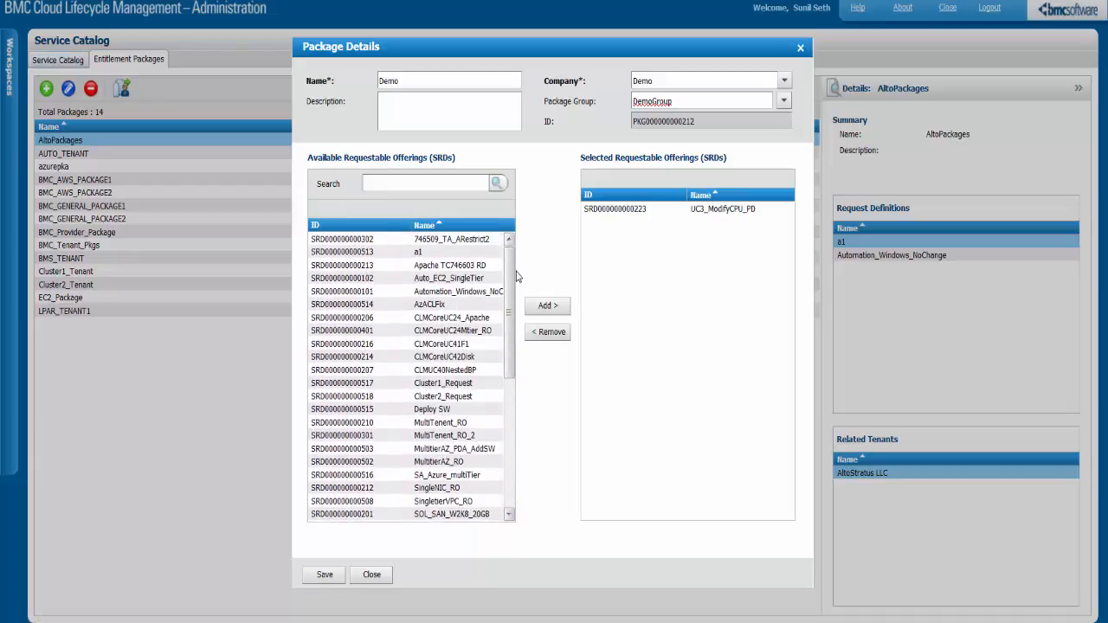
pyautogui.click(465, 241)
pyautogui.click(546, 307)
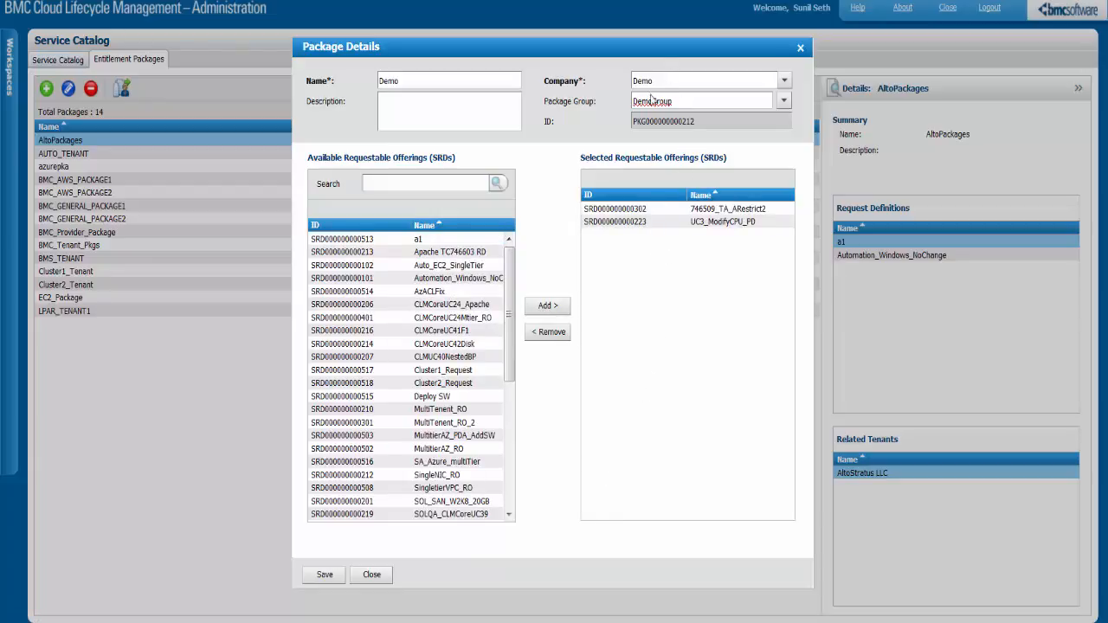
pyautogui.click(334, 578)
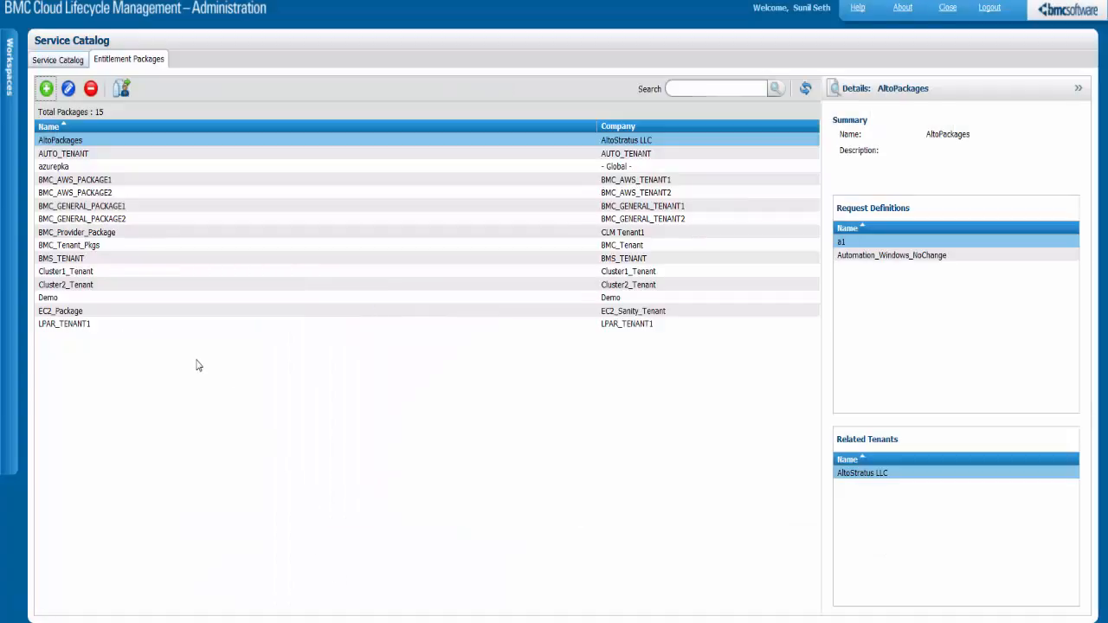
pyautogui.click(136, 299)
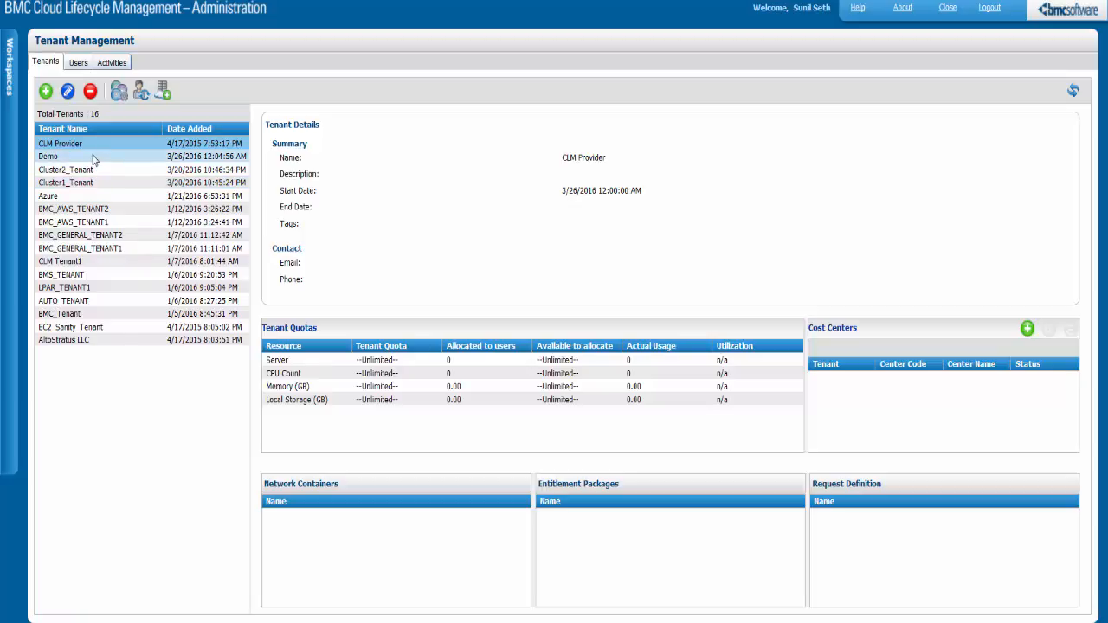
# Check the Demo tenant's user list and synchronize the tenant's users
pyautogui.click(78, 63)
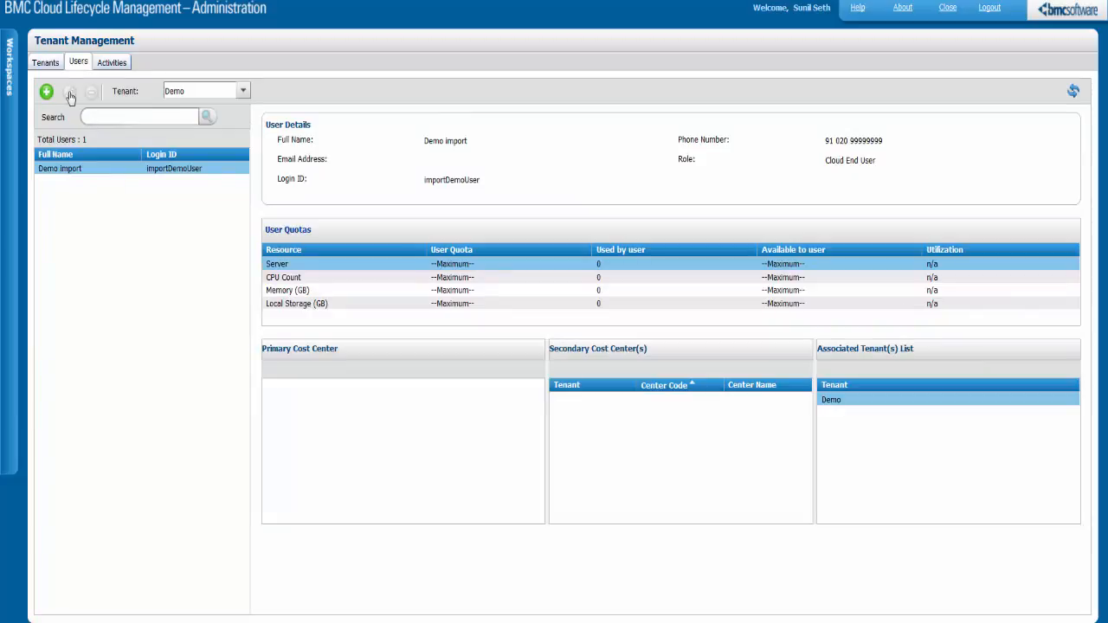
pyautogui.click(45, 63)
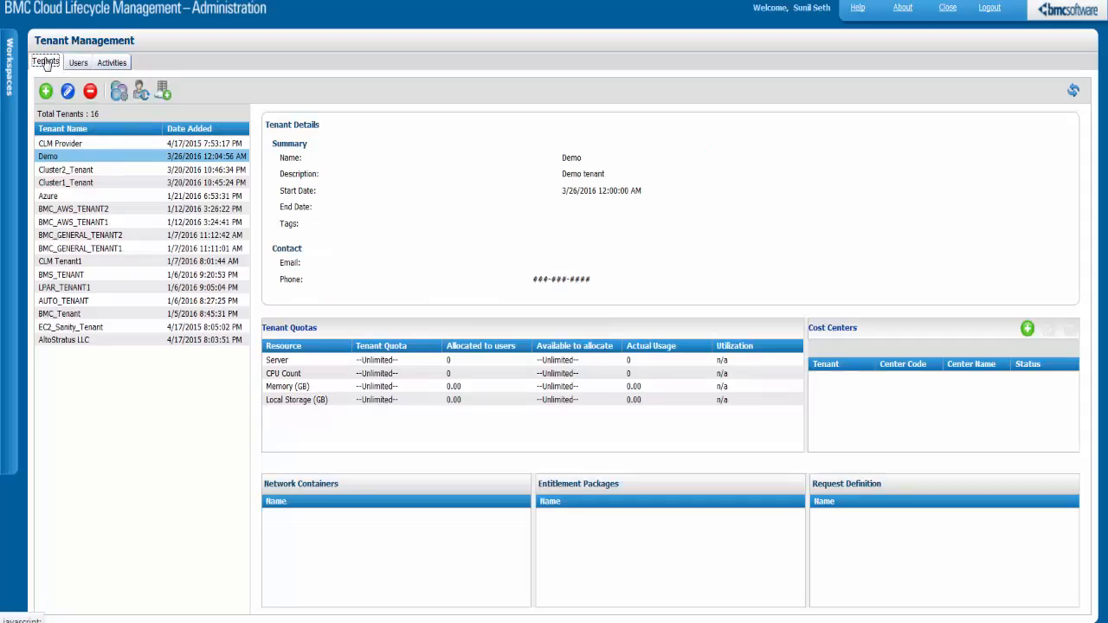
pyautogui.click(142, 92)
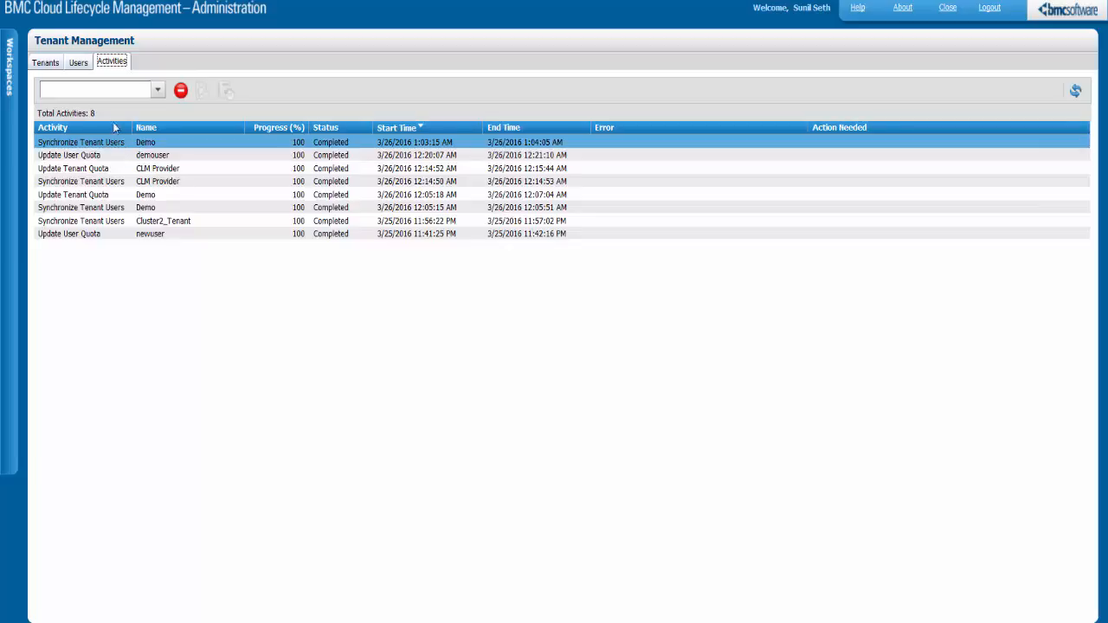
# Replace the maximum server allowance of the Demo tenant's ImportedUser account with a user quota of 10, save, and check the updated quota
pyautogui.click(79, 63)
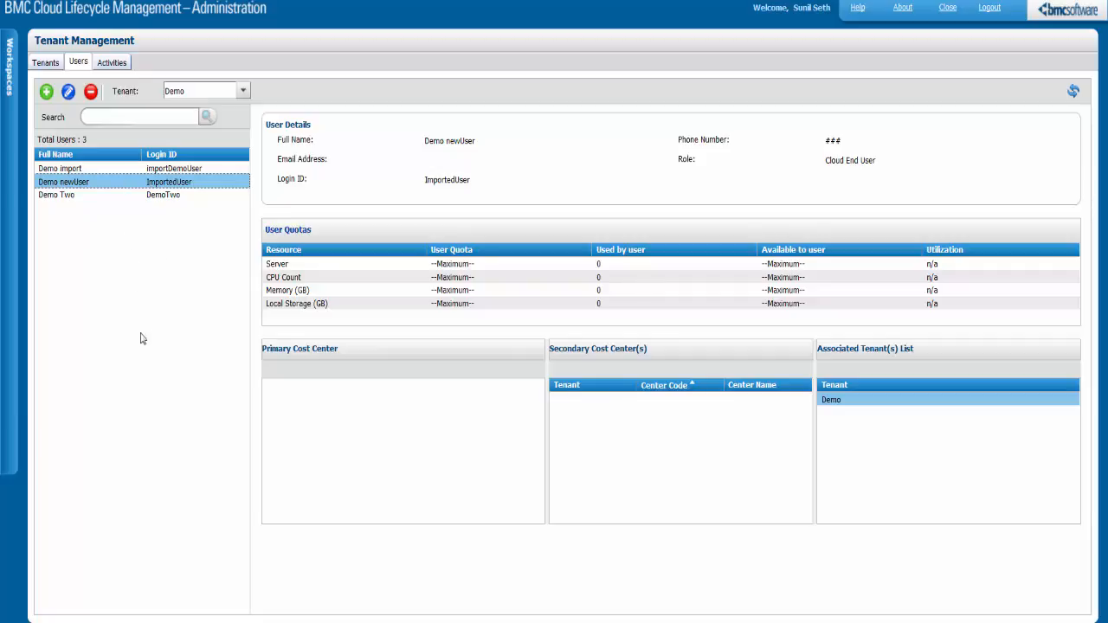
pyautogui.click(71, 101)
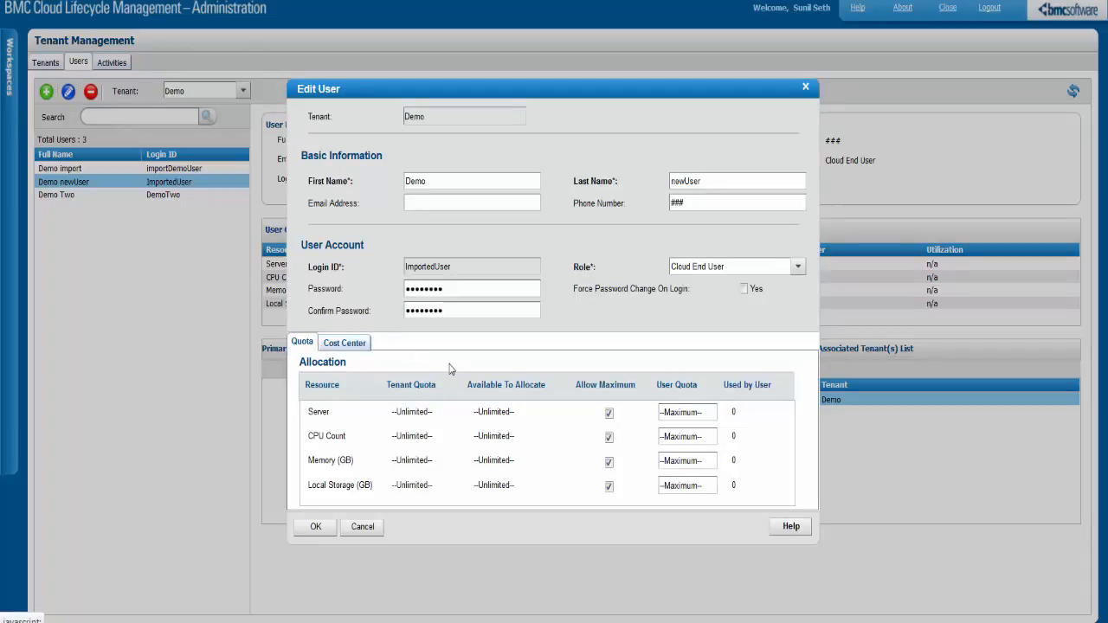
pyautogui.click(383, 415)
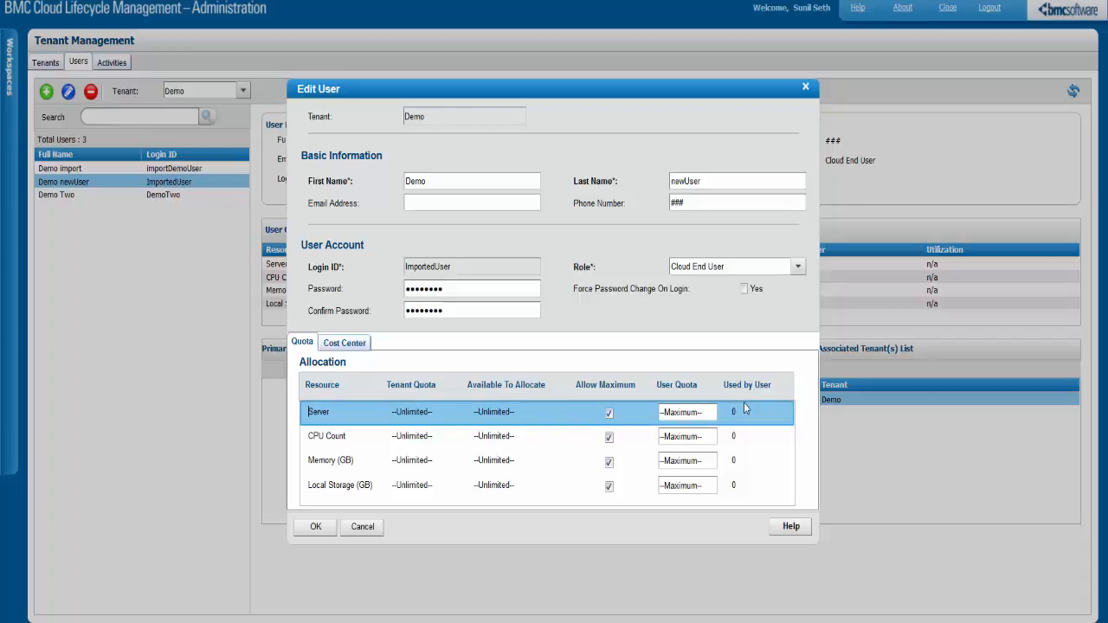
pyautogui.click(610, 416)
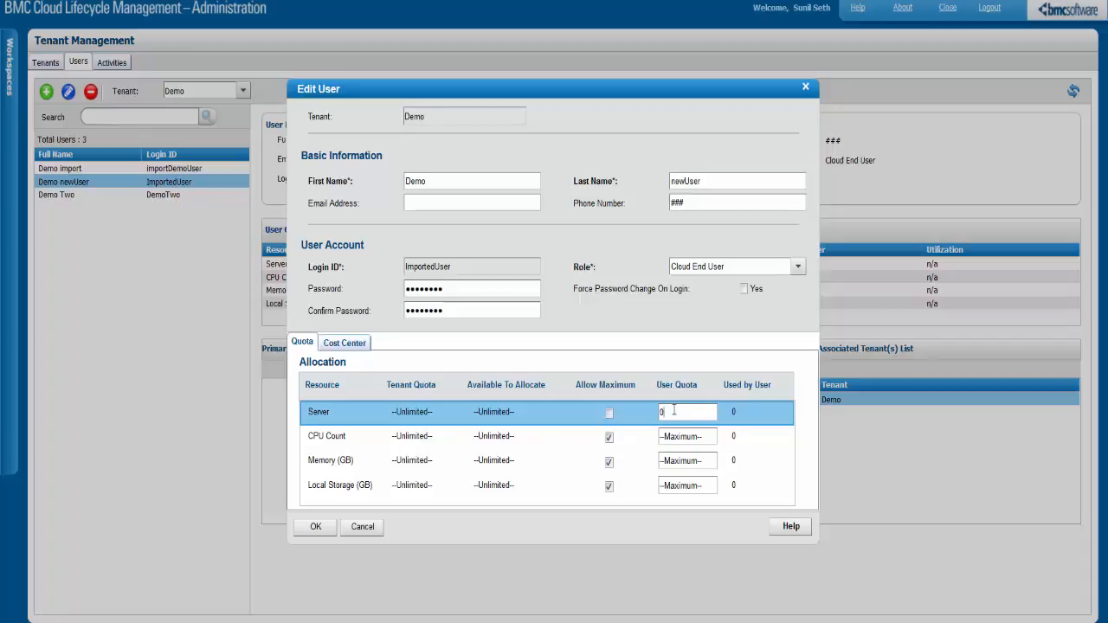
pyautogui.press('BackSpace')
pyautogui.write('10')
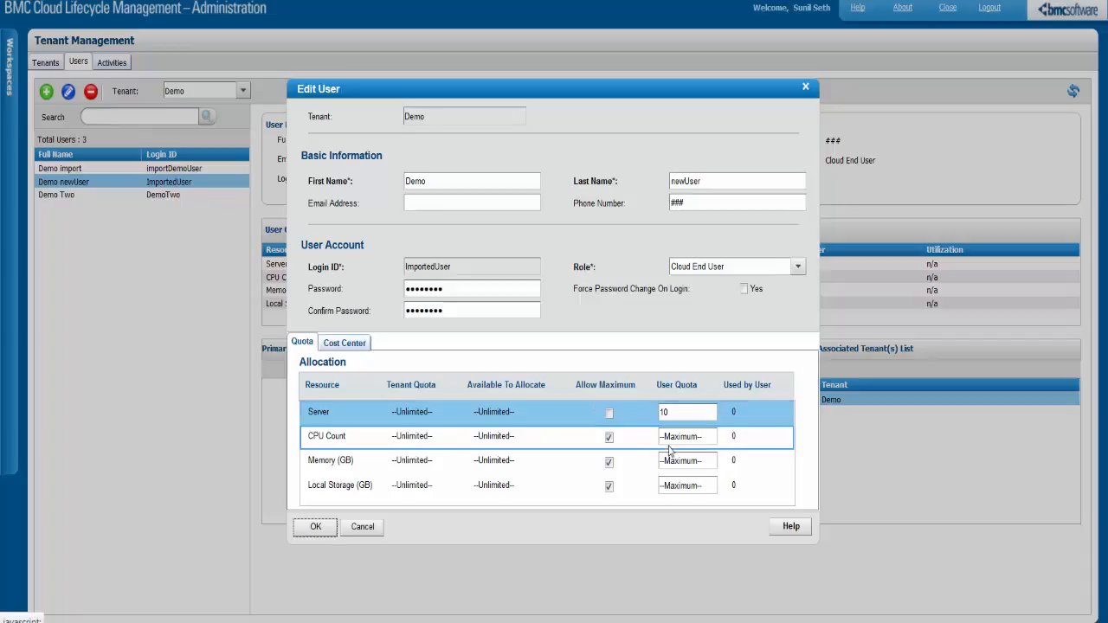
pyautogui.click(675, 437)
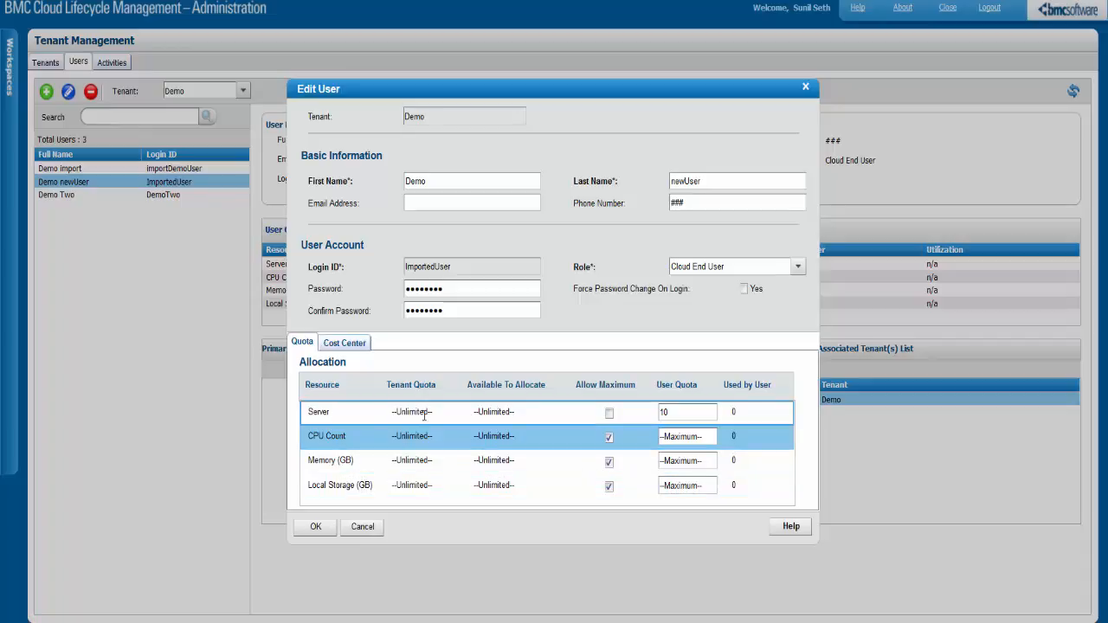
pyautogui.click(317, 528)
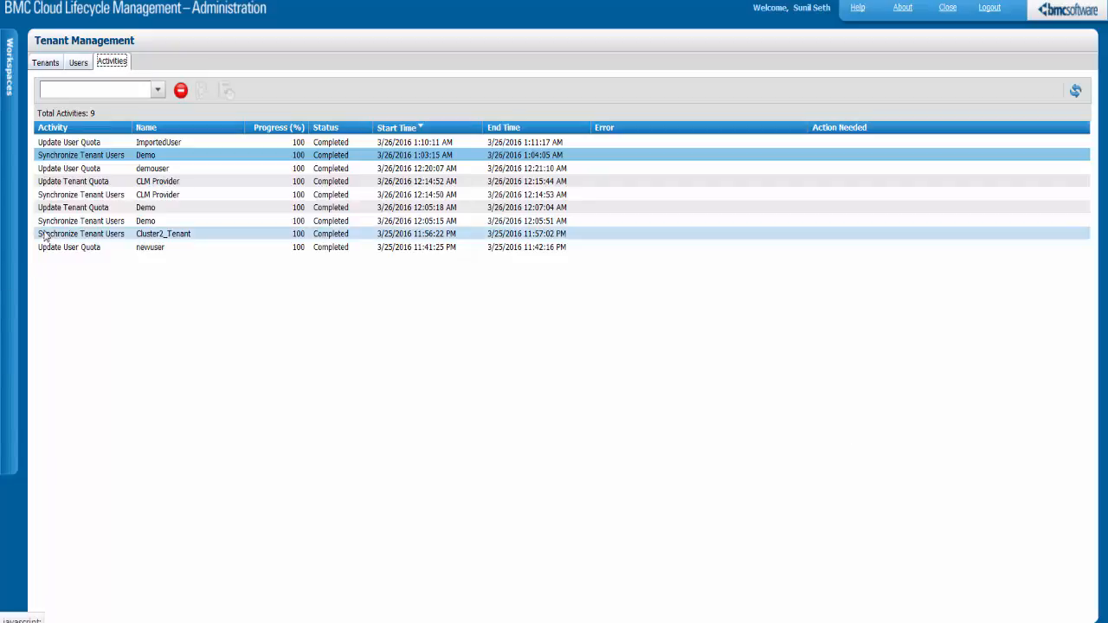
pyautogui.click(127, 146)
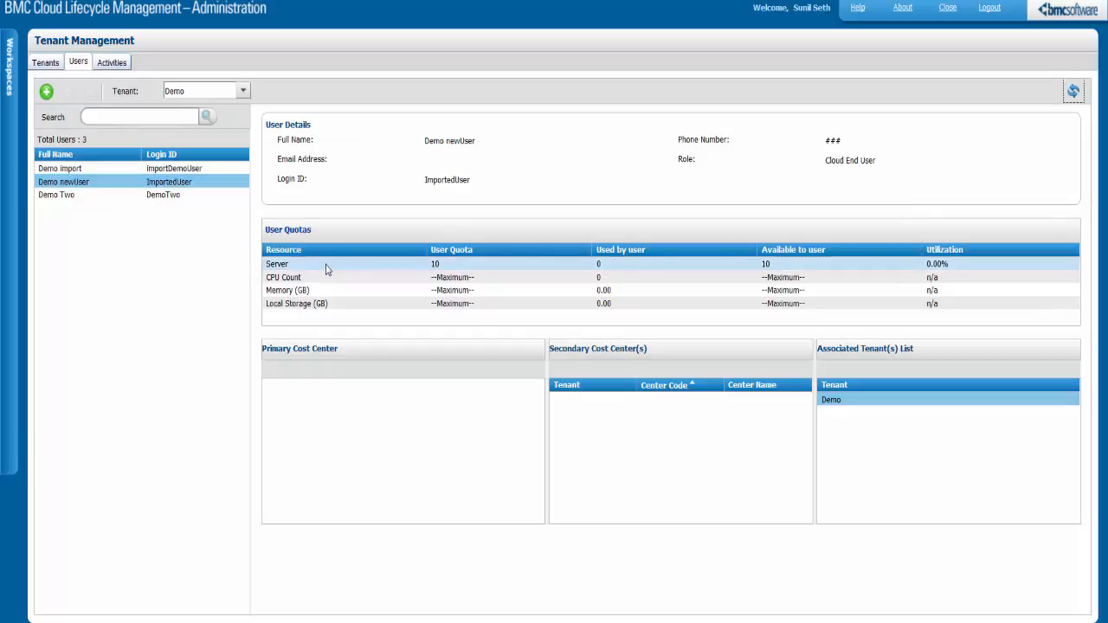
pyautogui.click(441, 265)
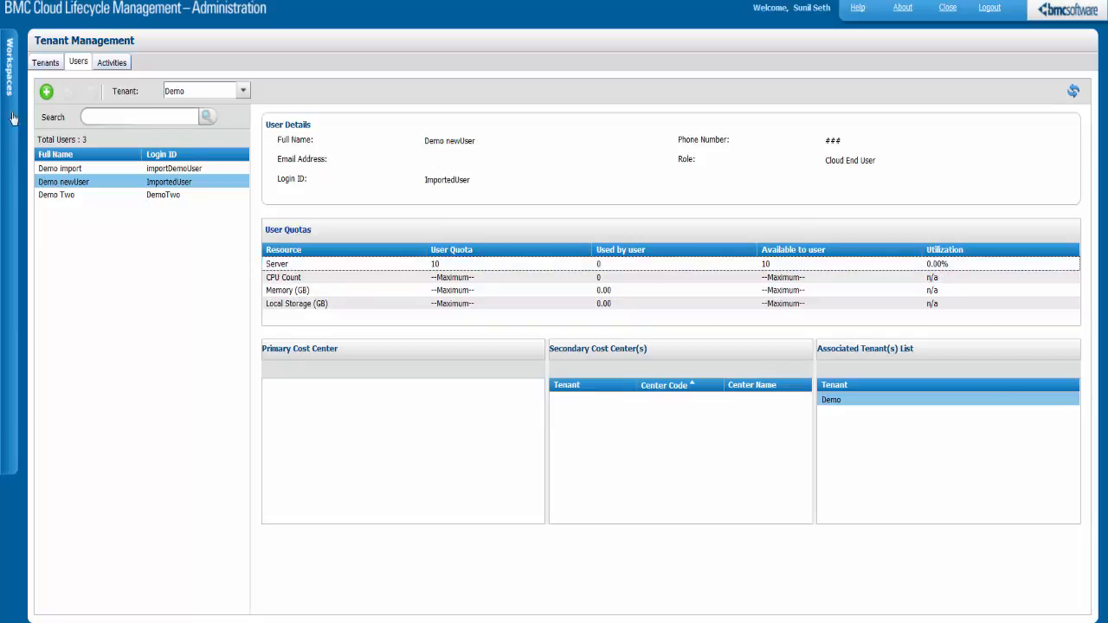
# Replace the Demo tenant's unlimited server quota with a quota of 20, save, and review the tenant's quotas
pyautogui.click(46, 64)
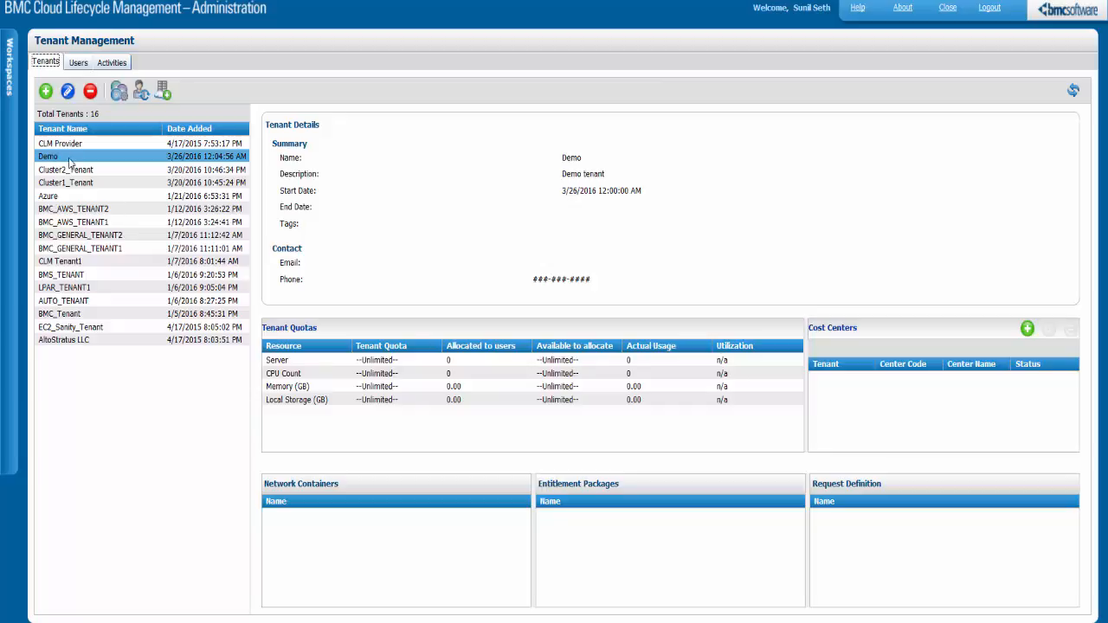
pyautogui.click(68, 92)
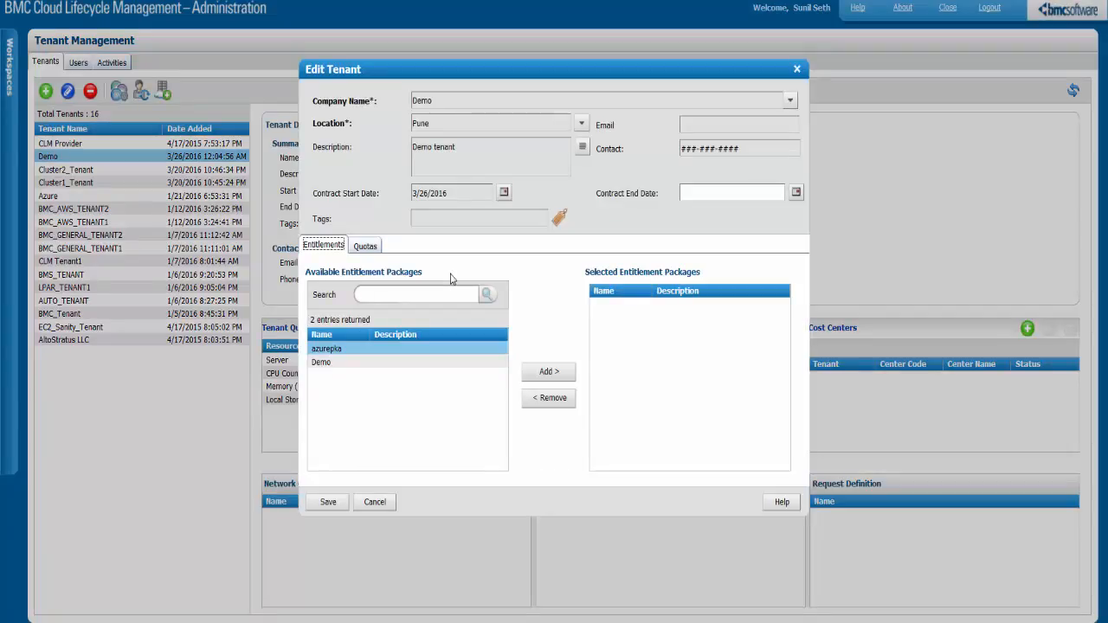
pyautogui.click(366, 247)
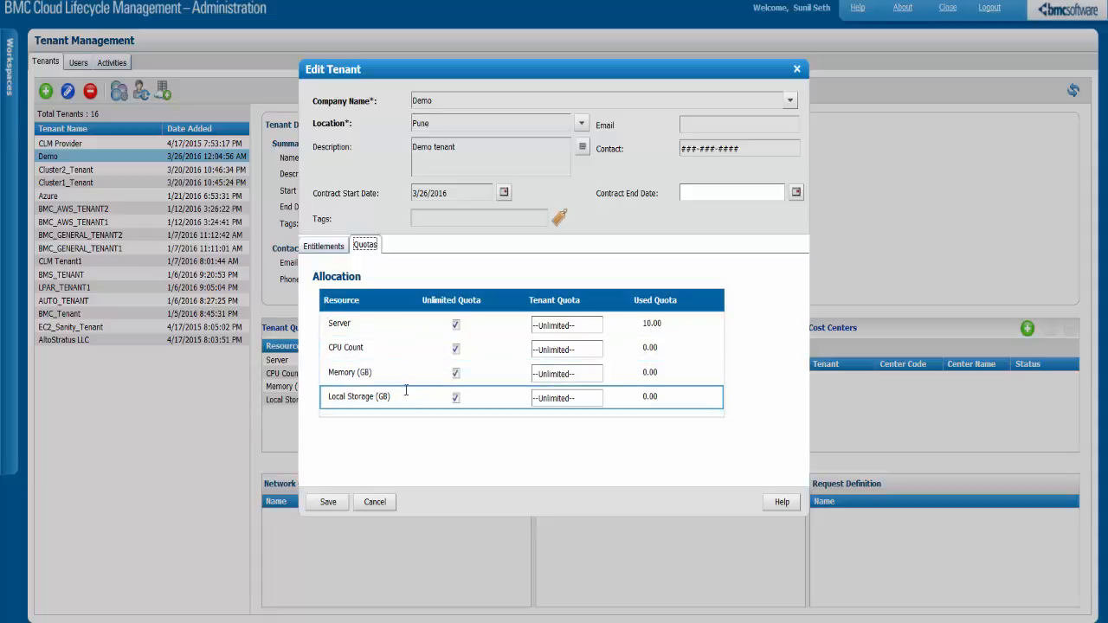
pyautogui.click(457, 329)
pyautogui.click(456, 328)
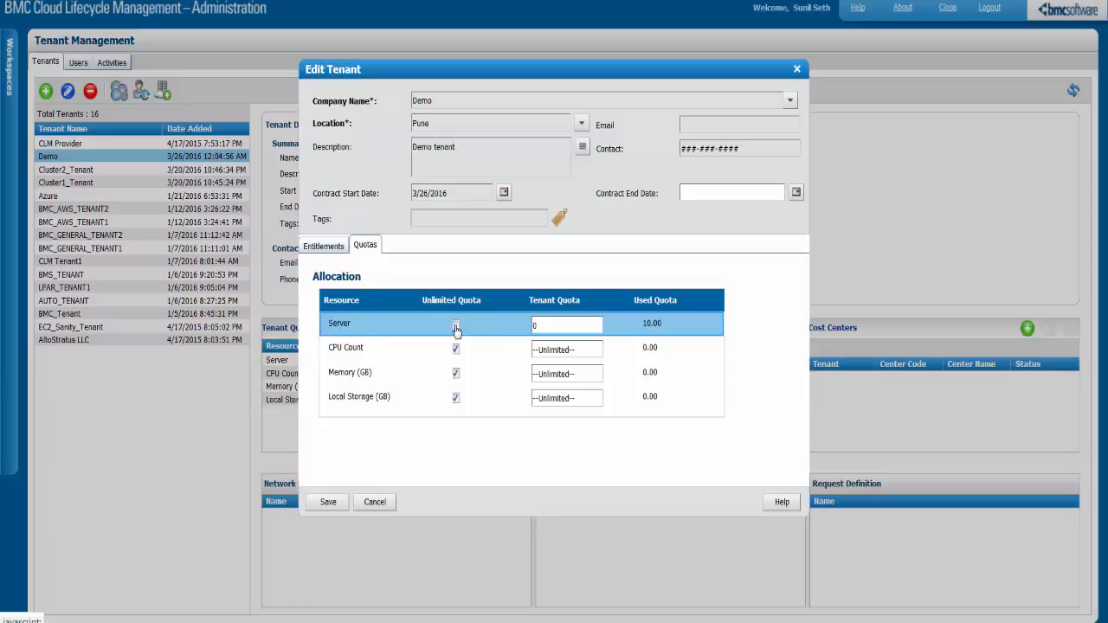
pyautogui.click(549, 325)
pyautogui.press('BackSpace')
pyautogui.write('20')
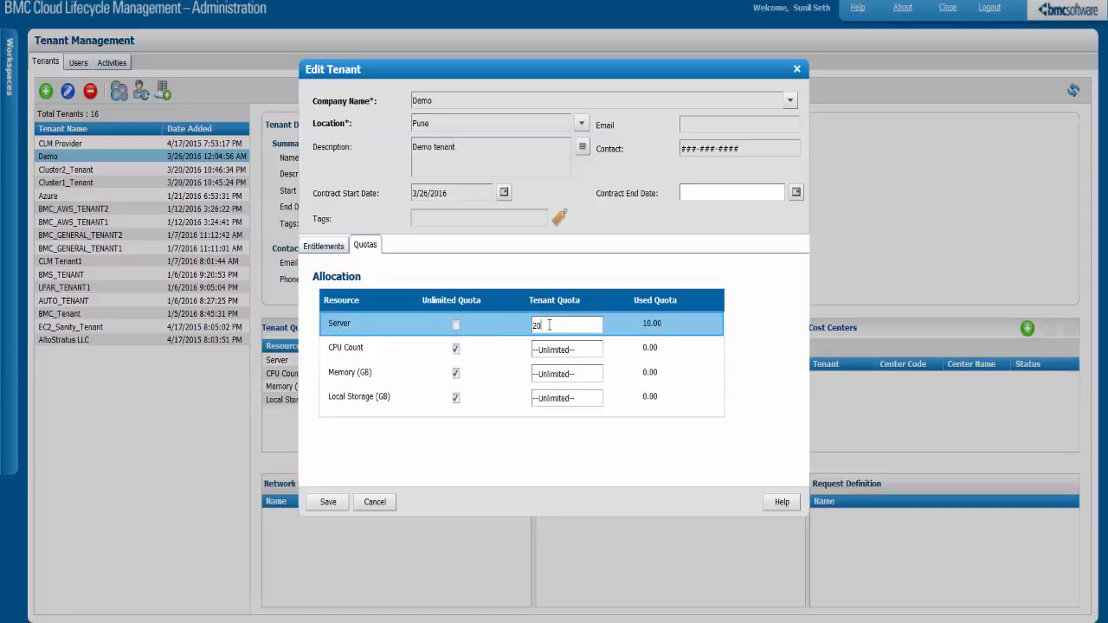
pyautogui.click(499, 398)
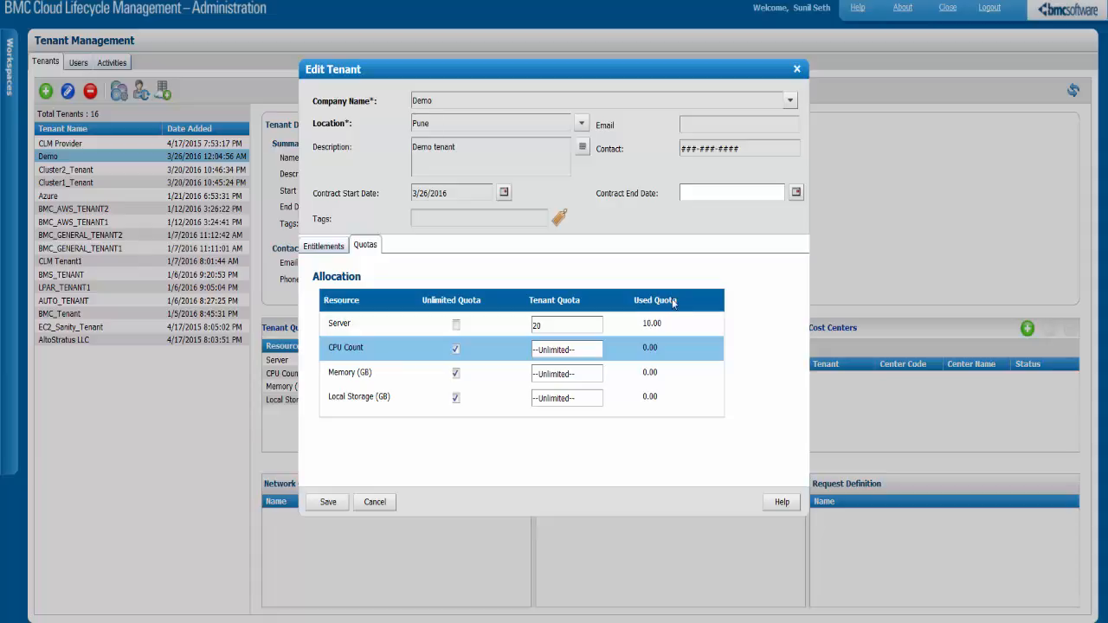
pyautogui.click(663, 323)
pyautogui.click(336, 507)
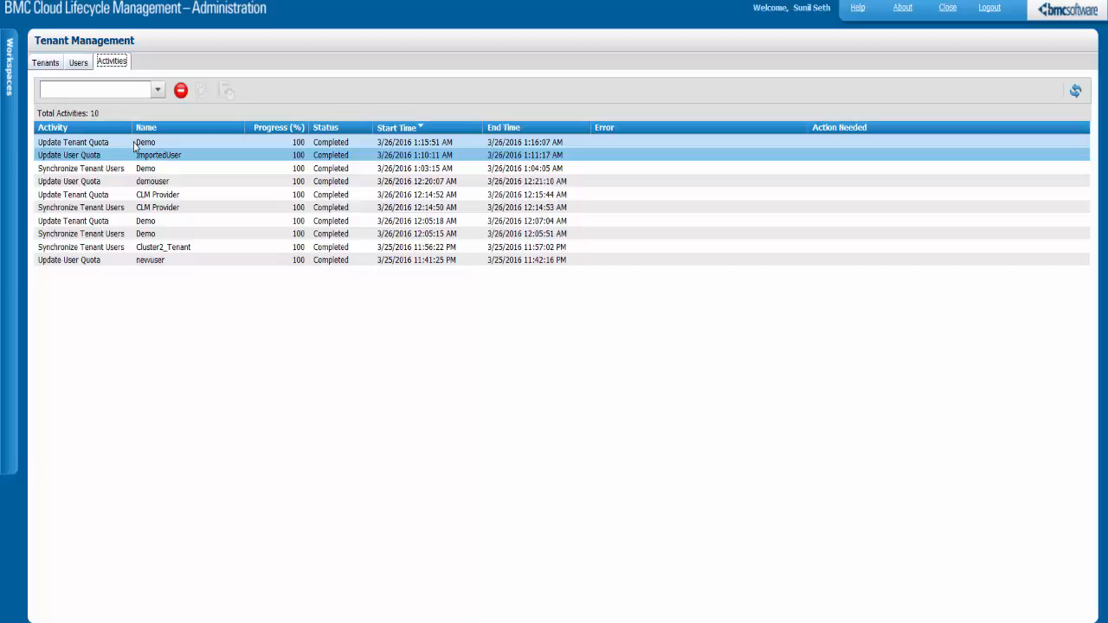
pyautogui.click(47, 64)
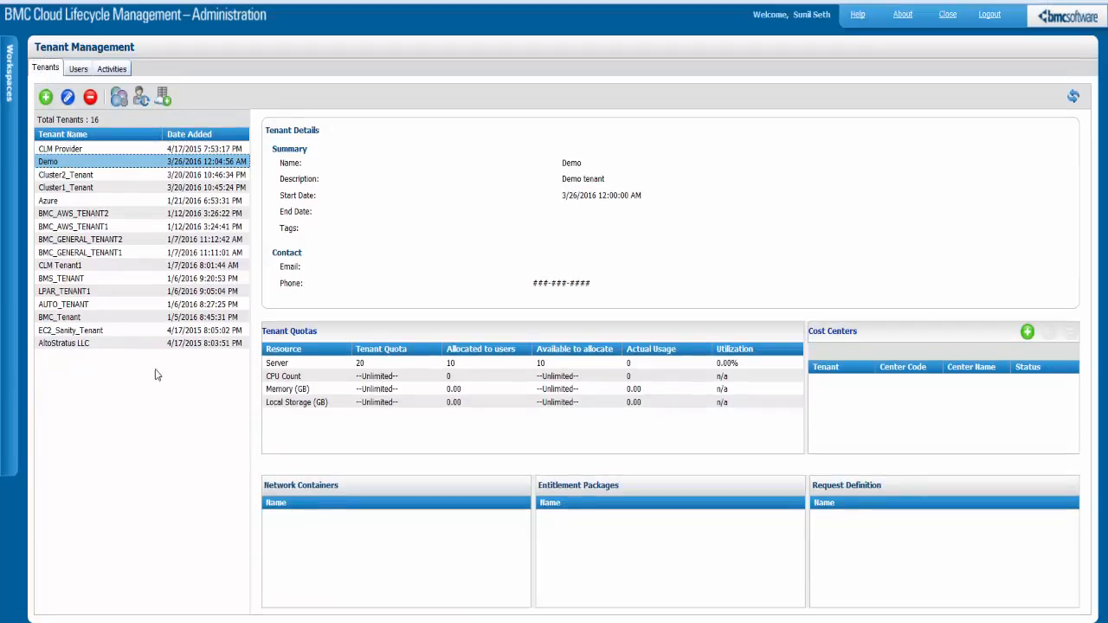
pyautogui.click(75, 165)
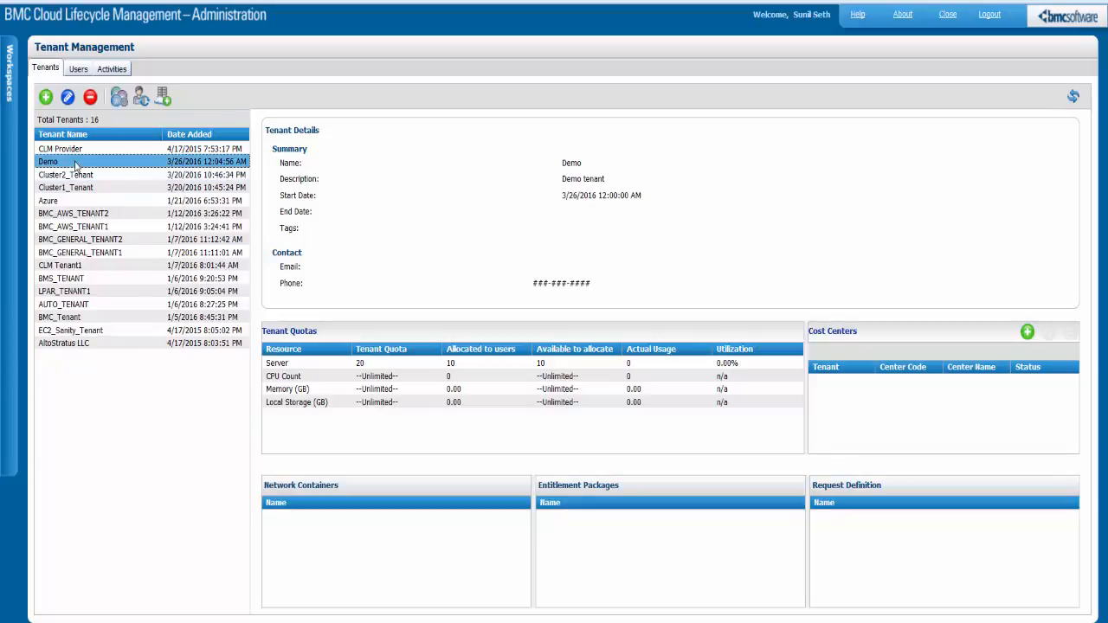